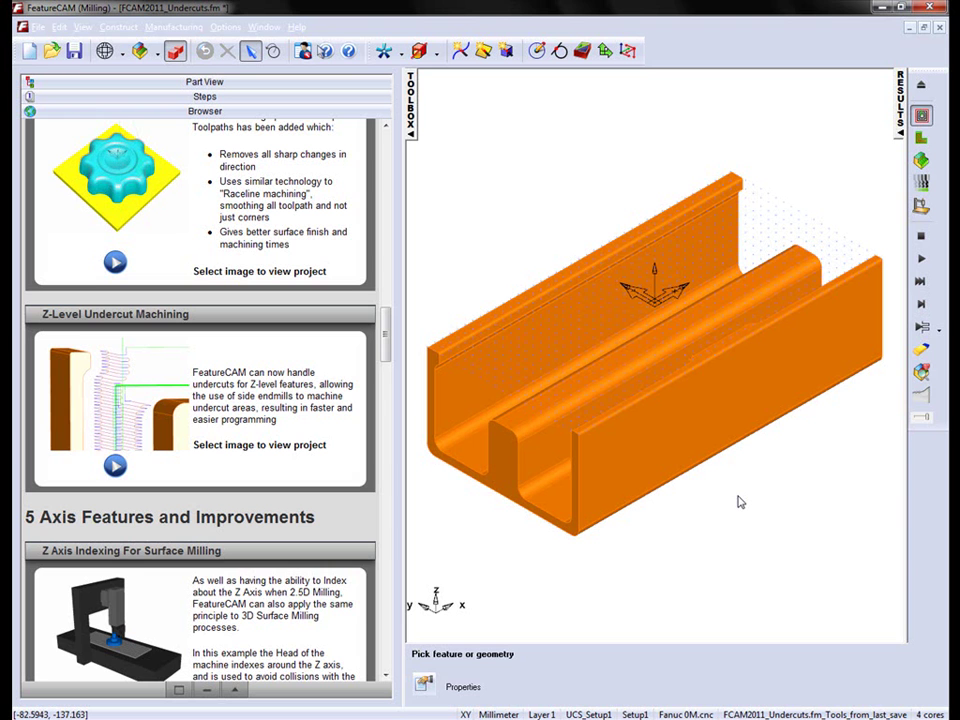
Step: Examine the channel part's overhanging lip, central rib and curved side-wall recess from several viewing angles
middle_drag(740, 502, 797, 444)
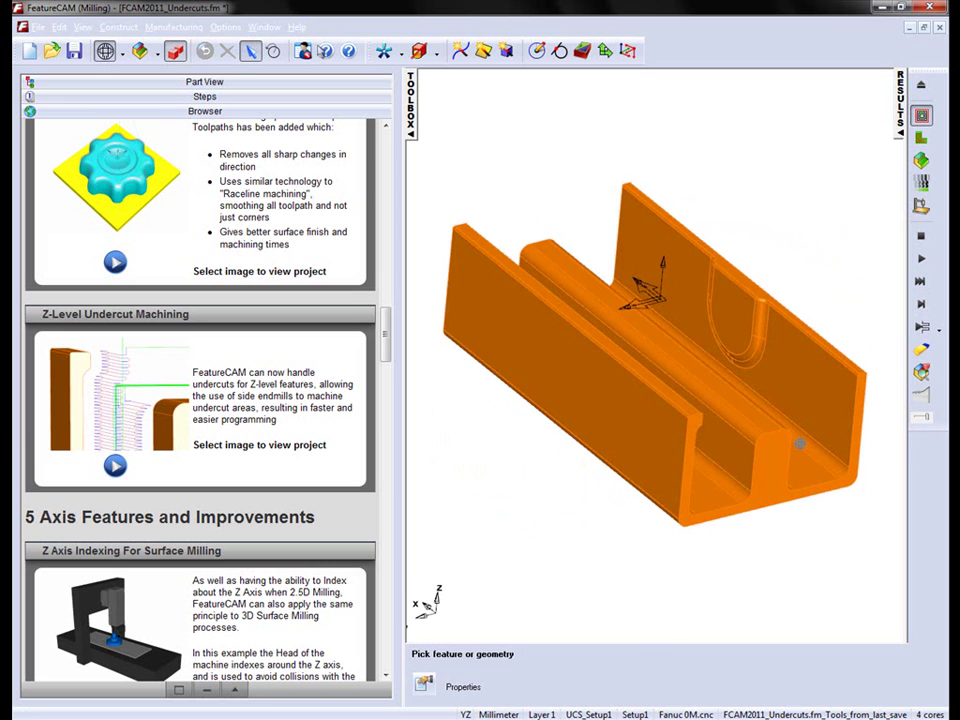
middle_drag(690, 418, 491, 369)
middle_drag(597, 461, 632, 290)
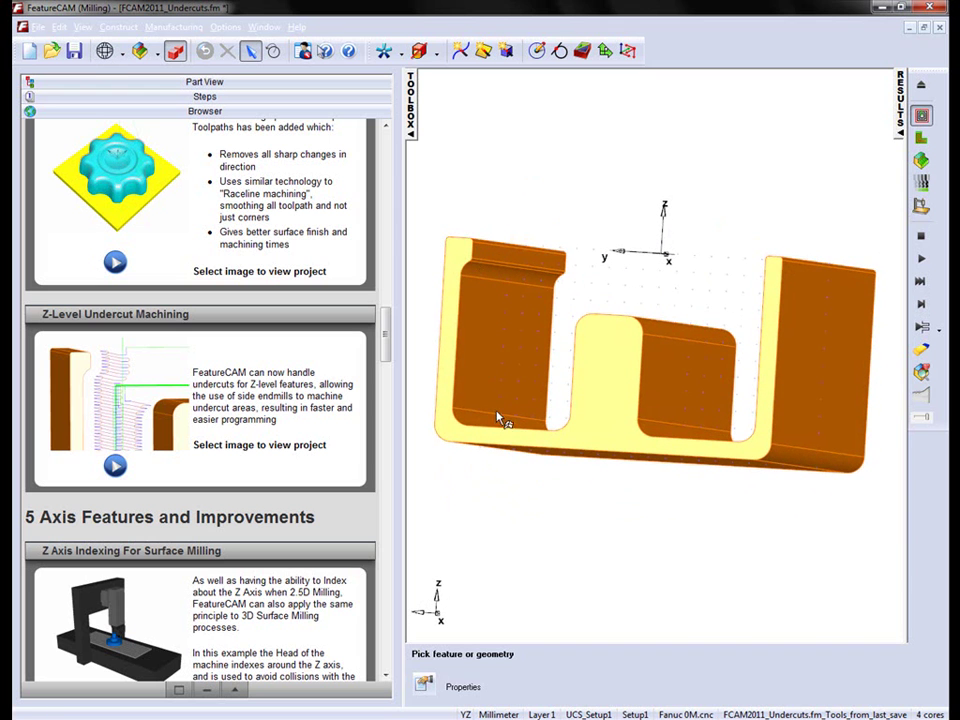
middle_drag(500, 420, 843, 289)
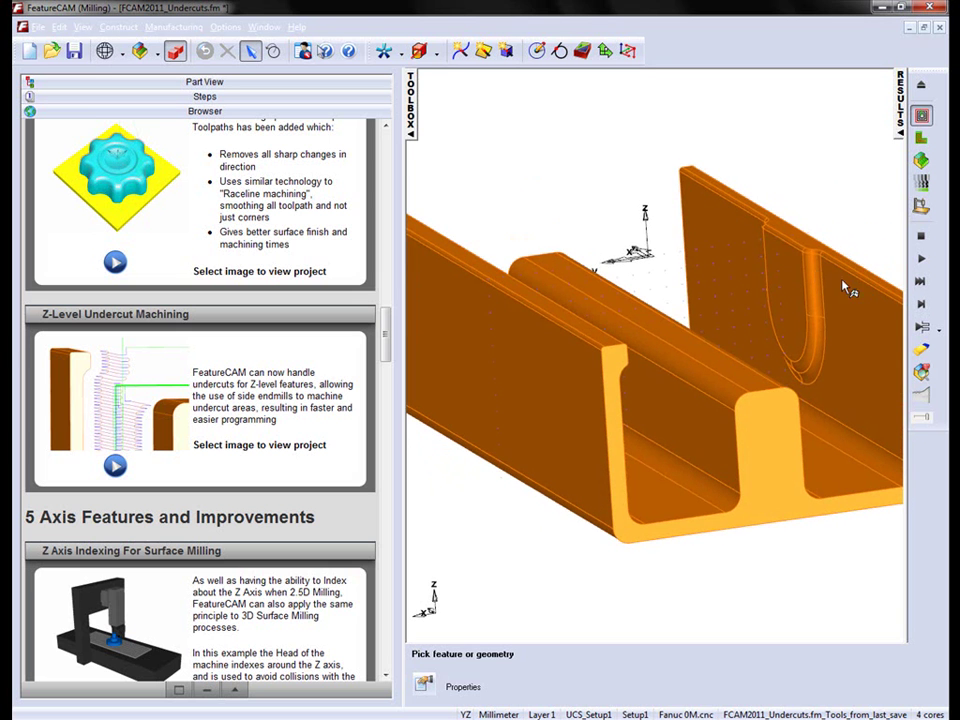
middle_drag(789, 409, 677, 455)
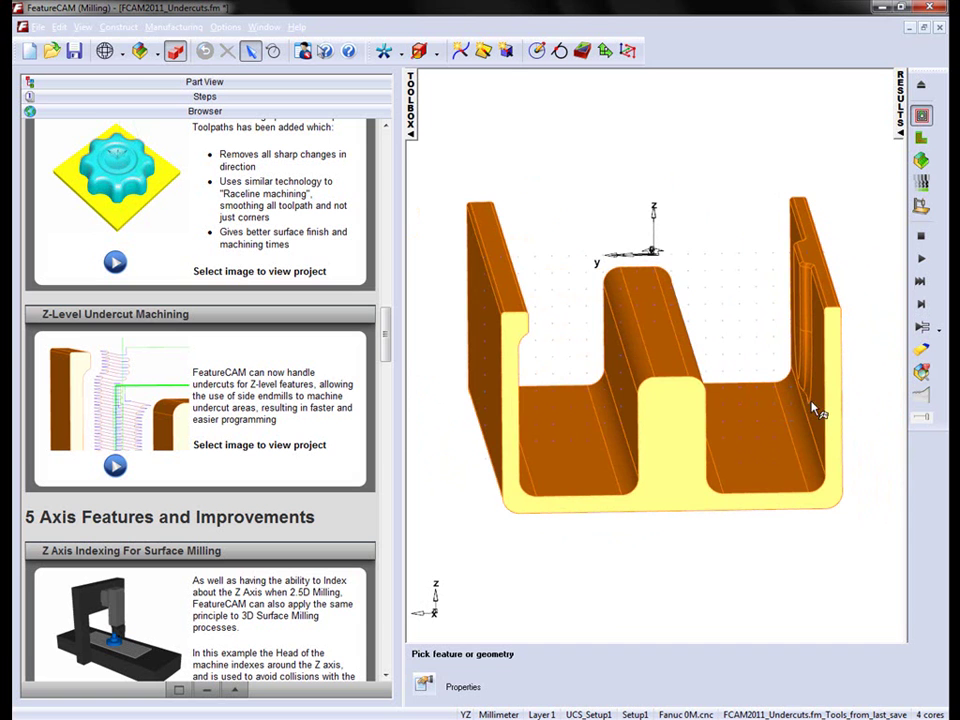
middle_drag(688, 420, 736, 460)
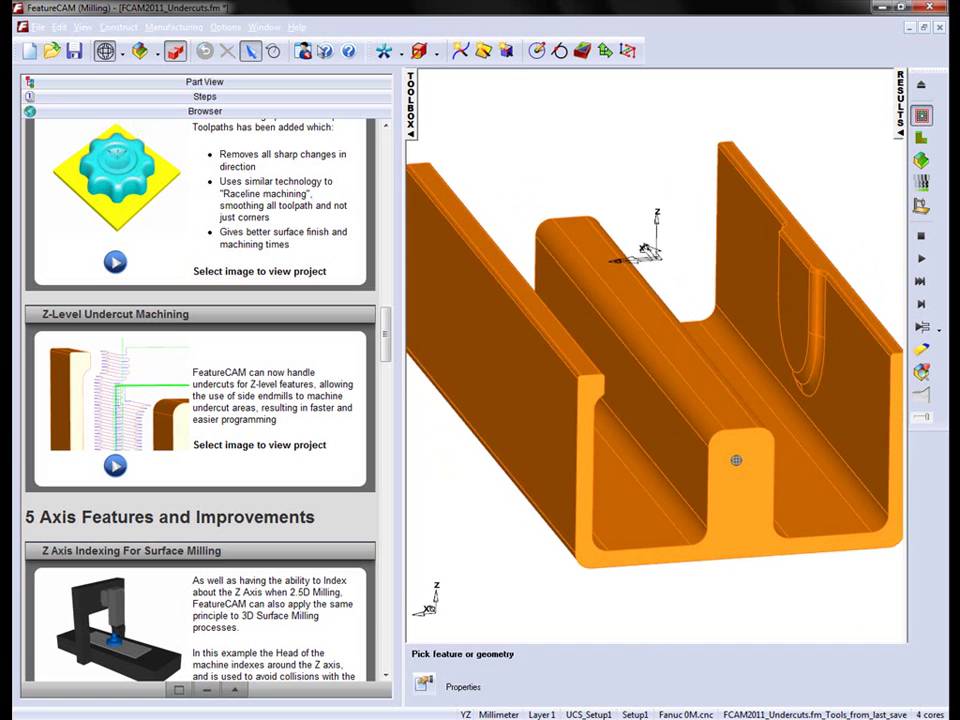
Step: Display the part's feature tree and narrow its pane to enlarge the graphics area
click(195, 84)
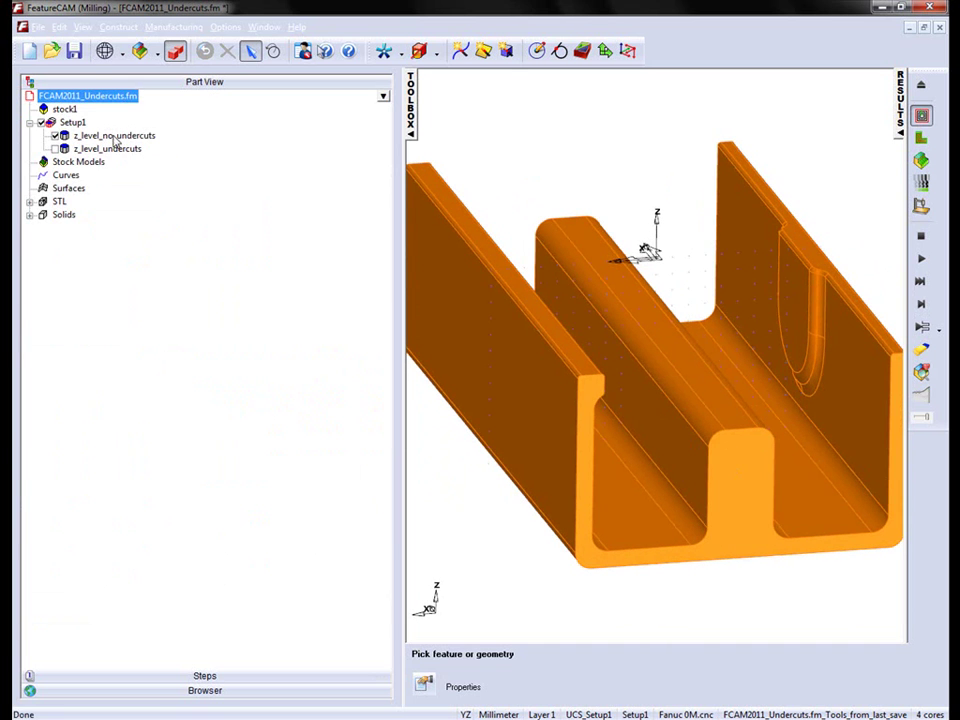
drag(401, 168, 225, 168)
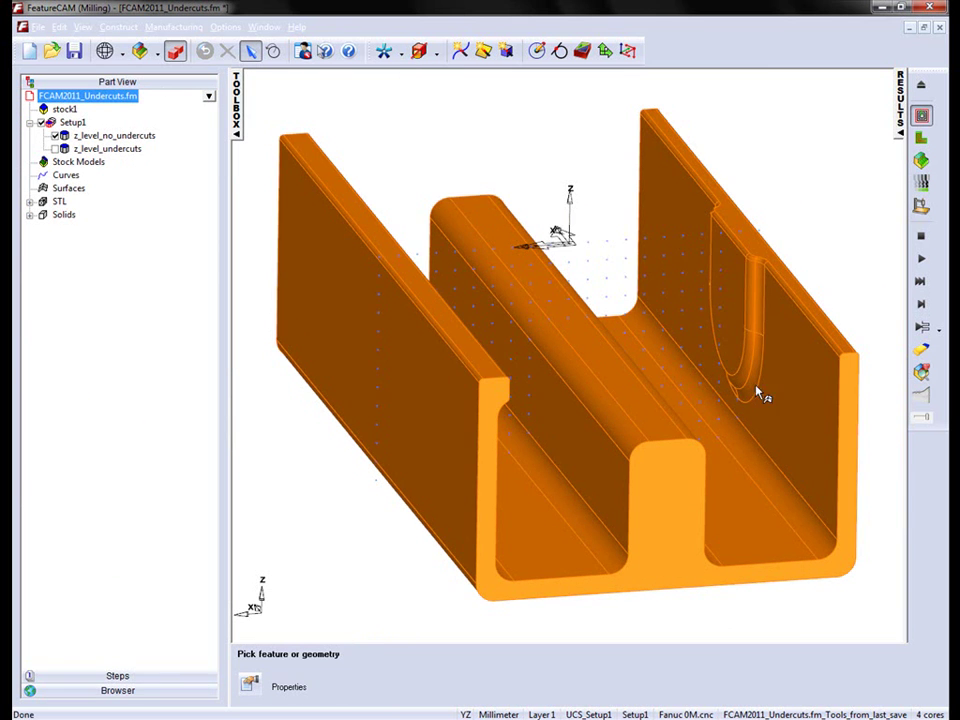
middle_drag(755, 462, 607, 268)
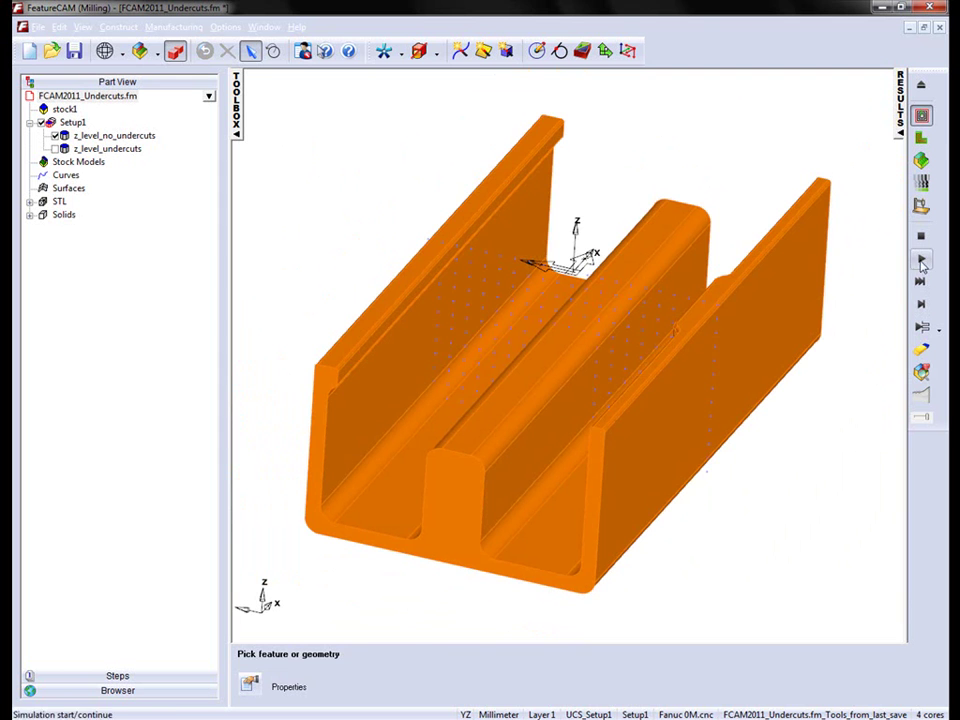
Step: Run the centerline toolpath simulation for the z_level_no_undercuts feature and view it toward the part's end face
click(921, 260)
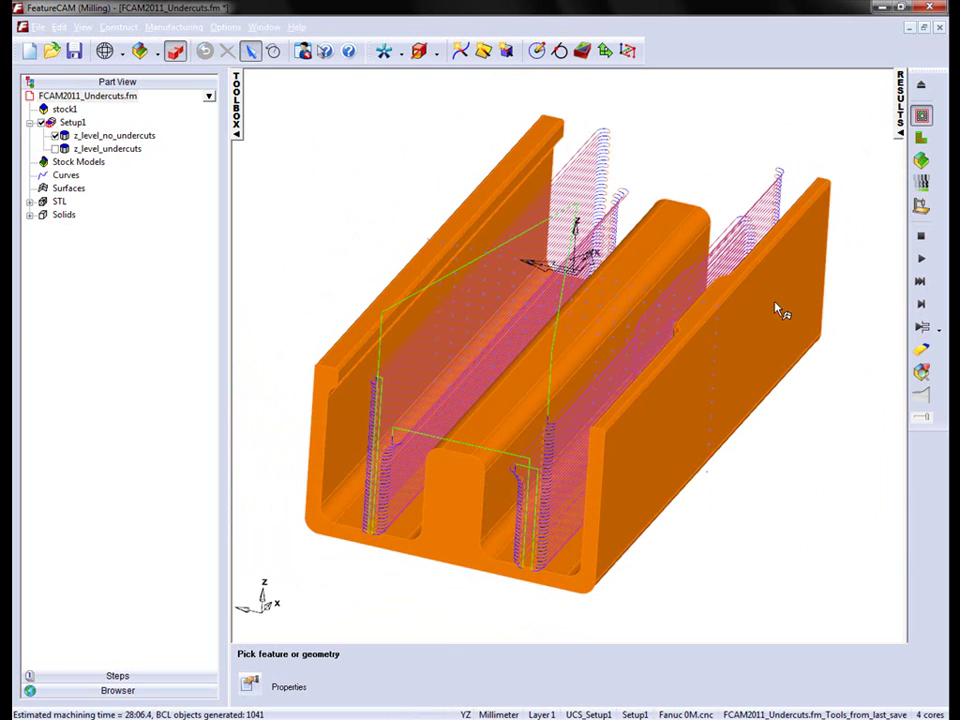
middle_drag(777, 307, 856, 210)
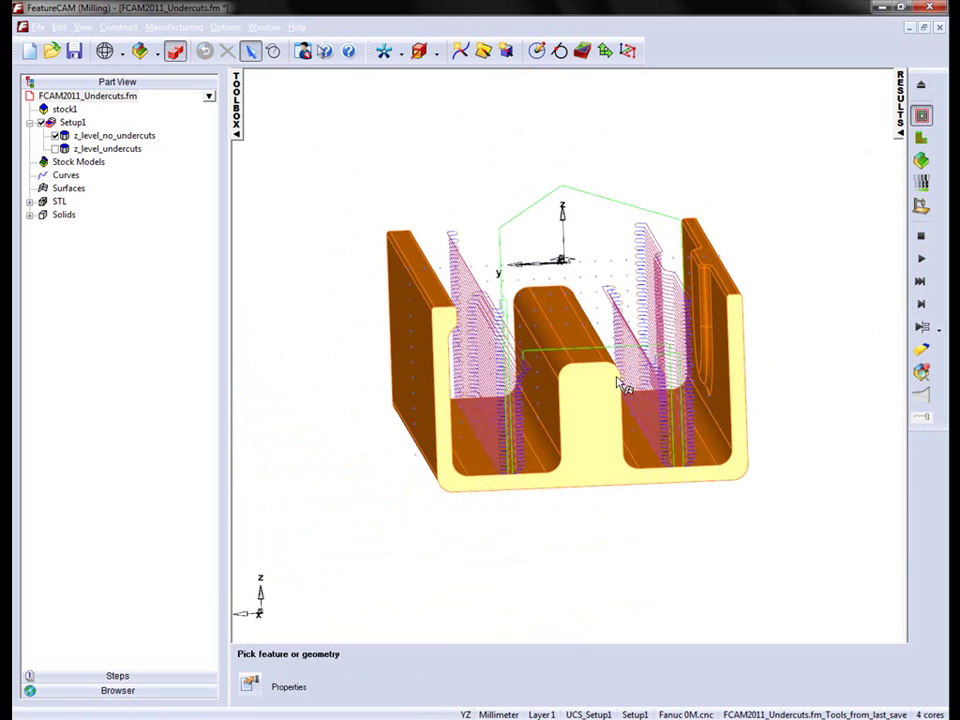
mouse_move(617, 382)
middle_down()
mouse_move(632, 393)
mouse_move(606, 400)
middle_up()
Step: Inspect the z_level_no_undercuts toolpaths along the channel walls in wireframe, and restore the part's shading
click(175, 52)
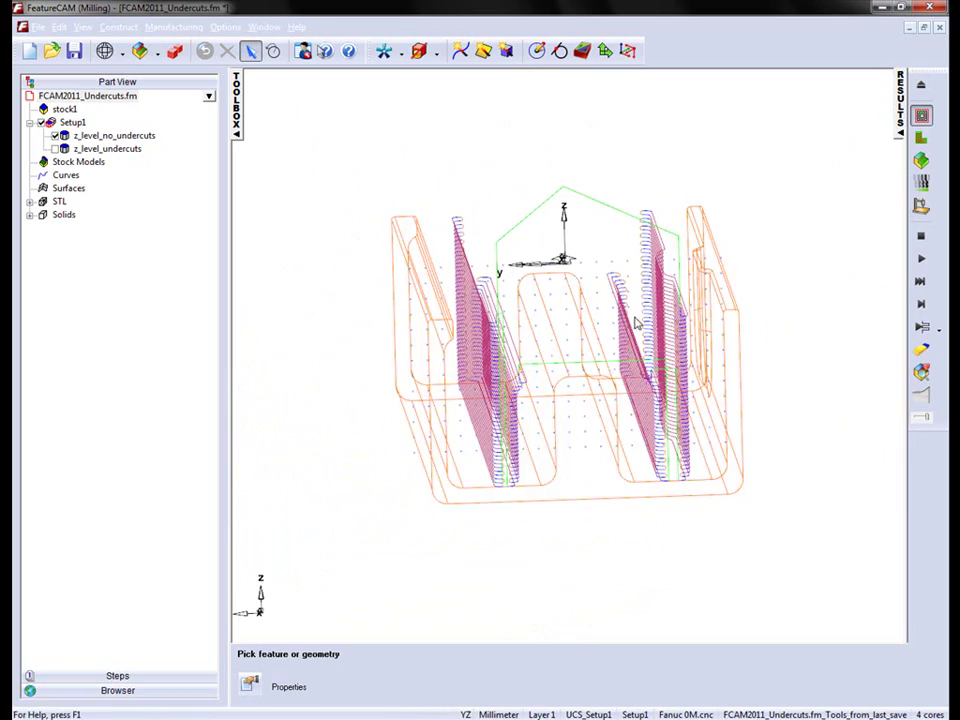
mouse_move(636, 321)
middle_down()
mouse_move(636, 439)
mouse_move(677, 414)
mouse_move(620, 435)
middle_up()
scroll(620, 435, up, 8)
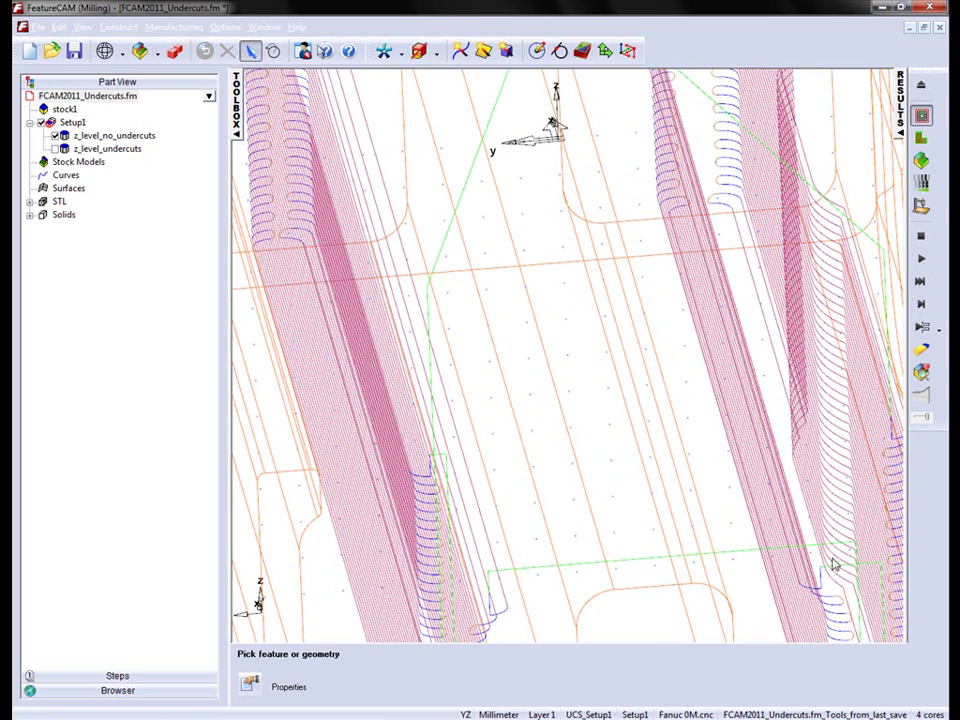
middle_drag(795, 577, 706, 428)
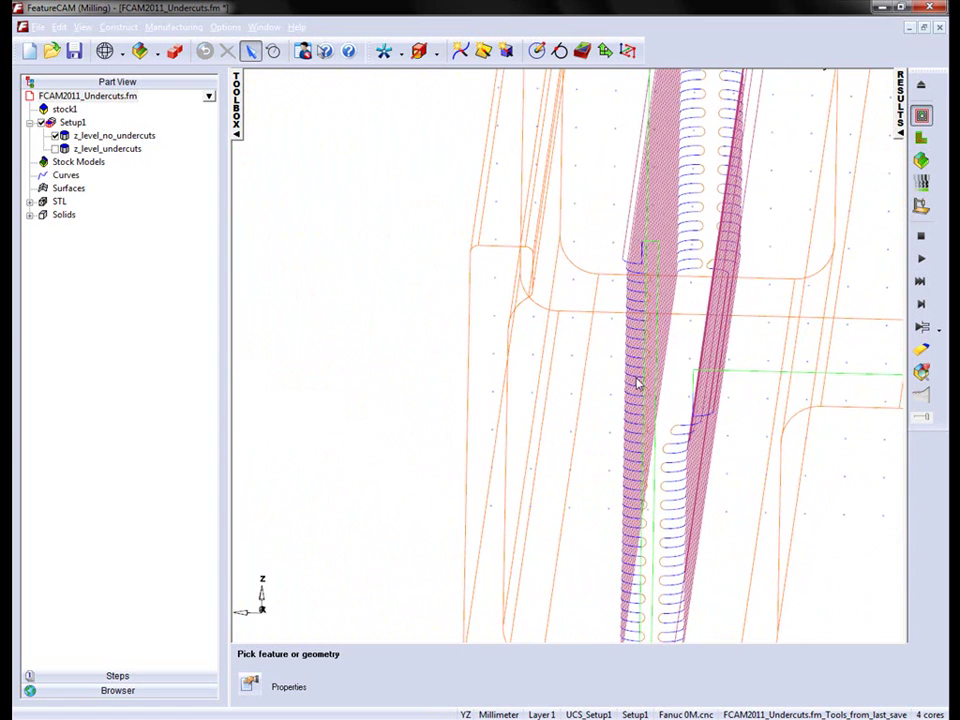
middle_drag(650, 360, 678, 298)
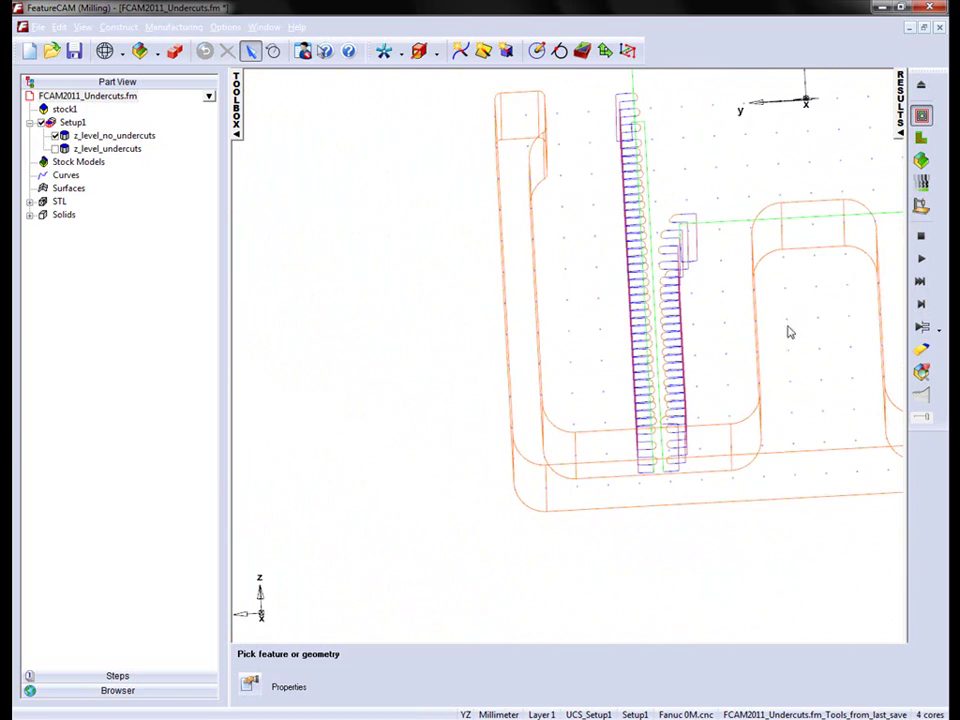
middle_drag(823, 376, 631, 293)
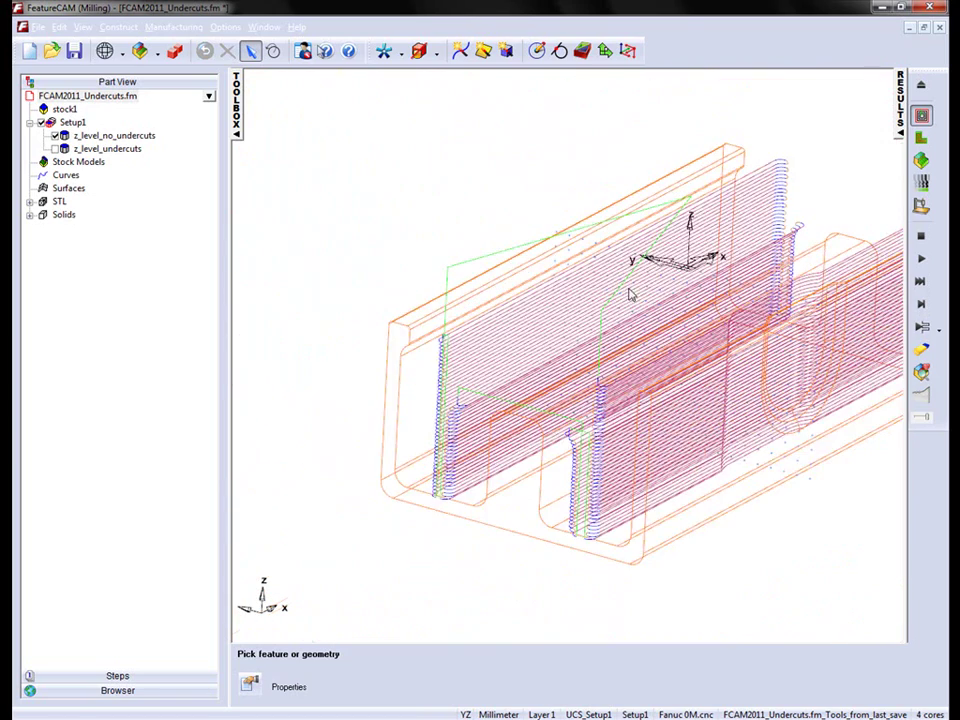
click(175, 50)
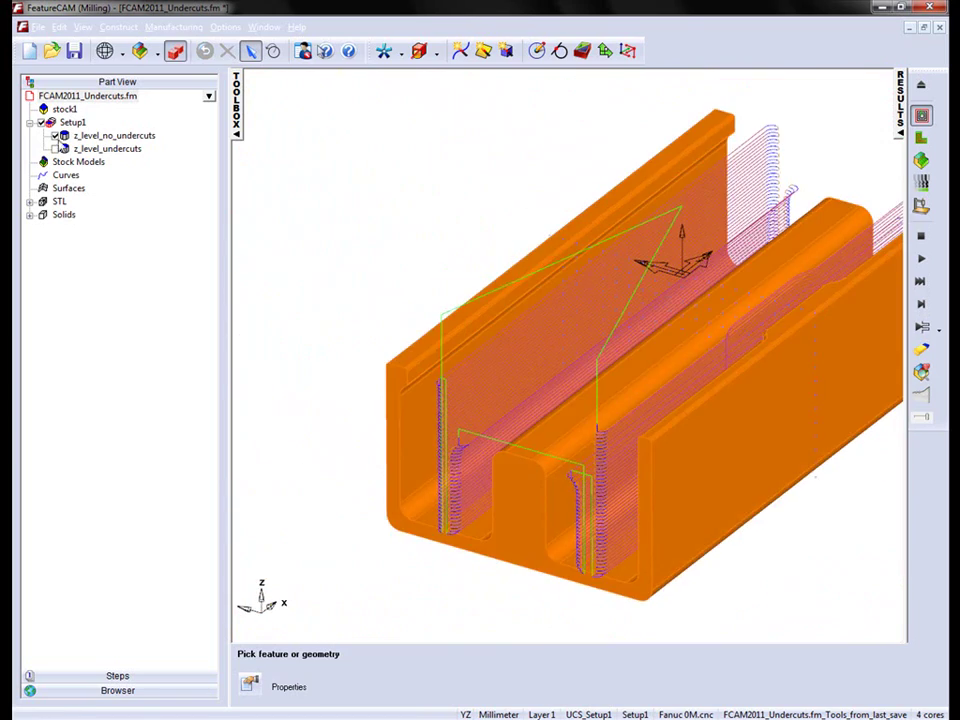
Step: Highlight stock1 to compare the stock shape with the part, and clear the selection
click(64, 109)
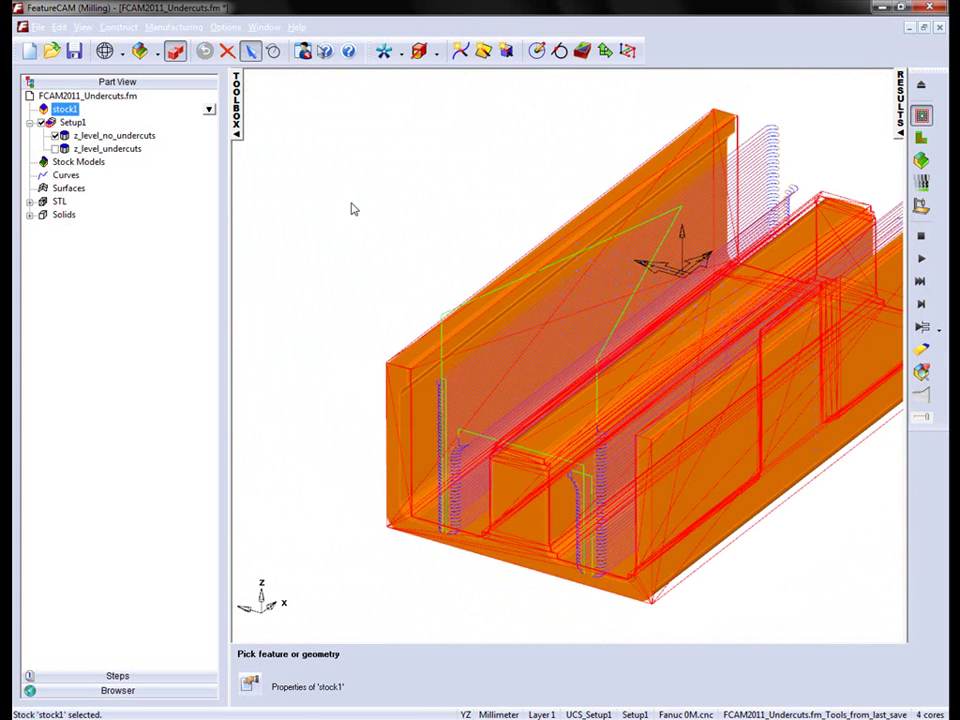
click(506, 209)
middle_drag(736, 245, 702, 252)
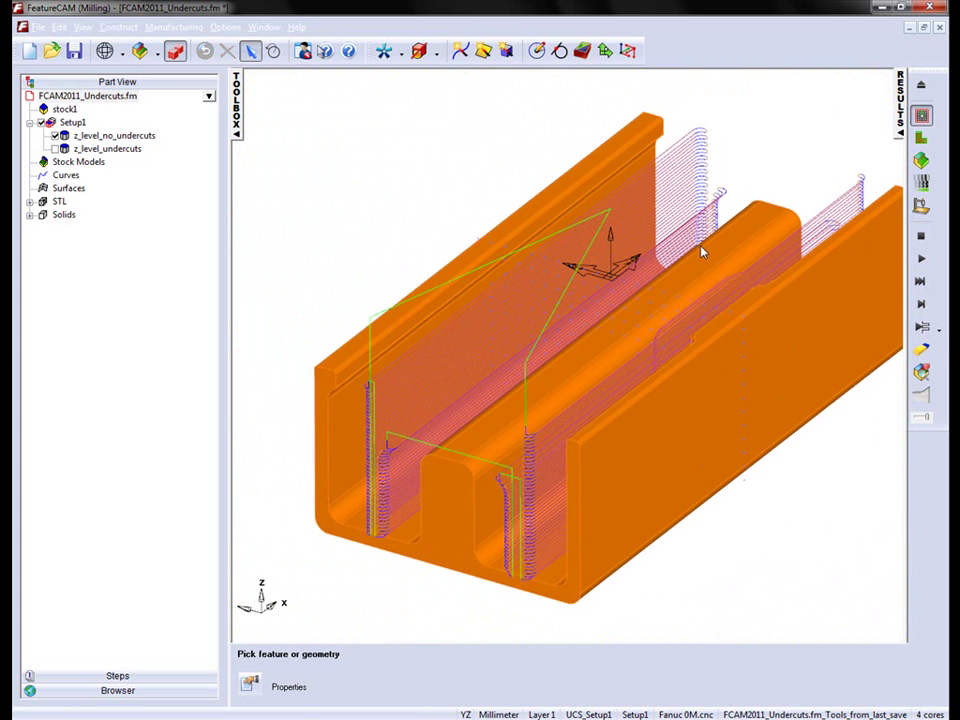
Step: Run the 3D solid simulation of z_level_no_undercuts, inspect the machined channels, and clear the simulation
click(921, 160)
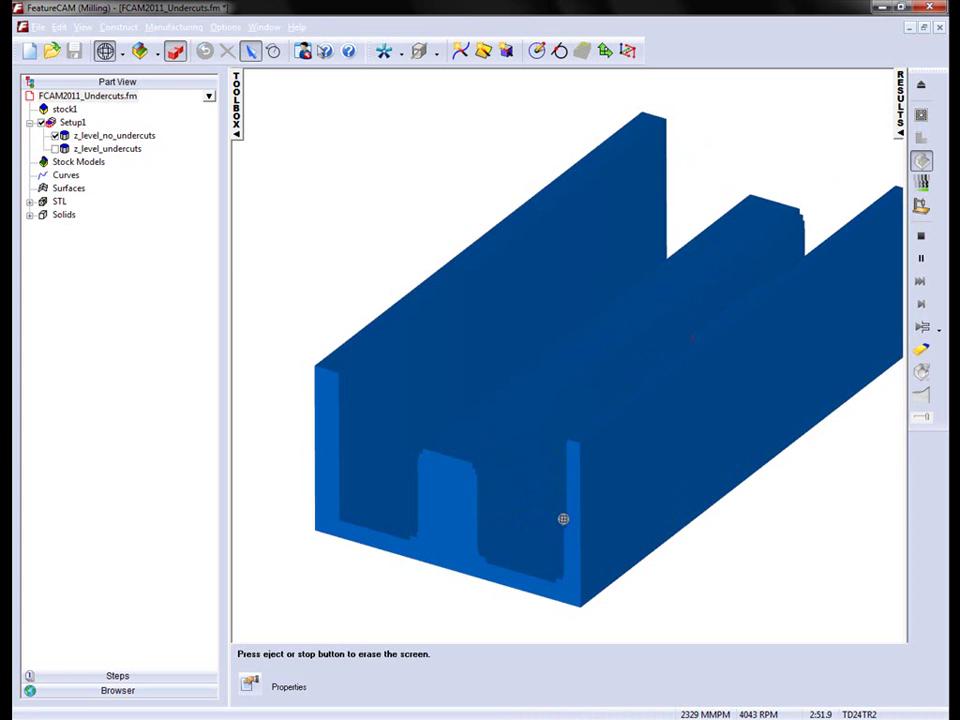
middle_drag(507, 529, 654, 444)
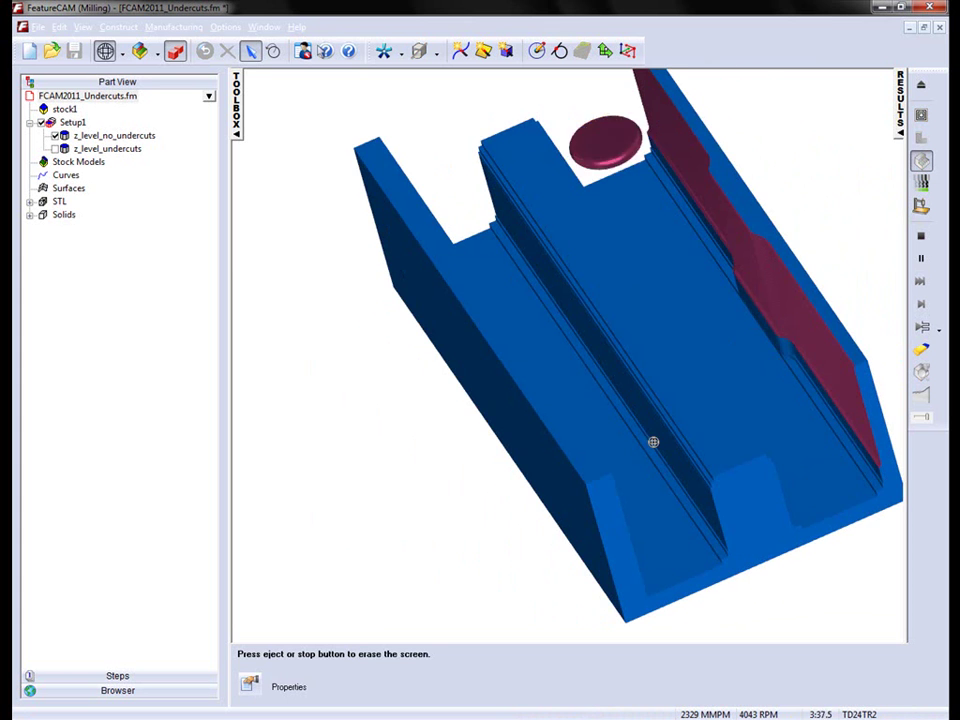
middle_drag(545, 270, 709, 264)
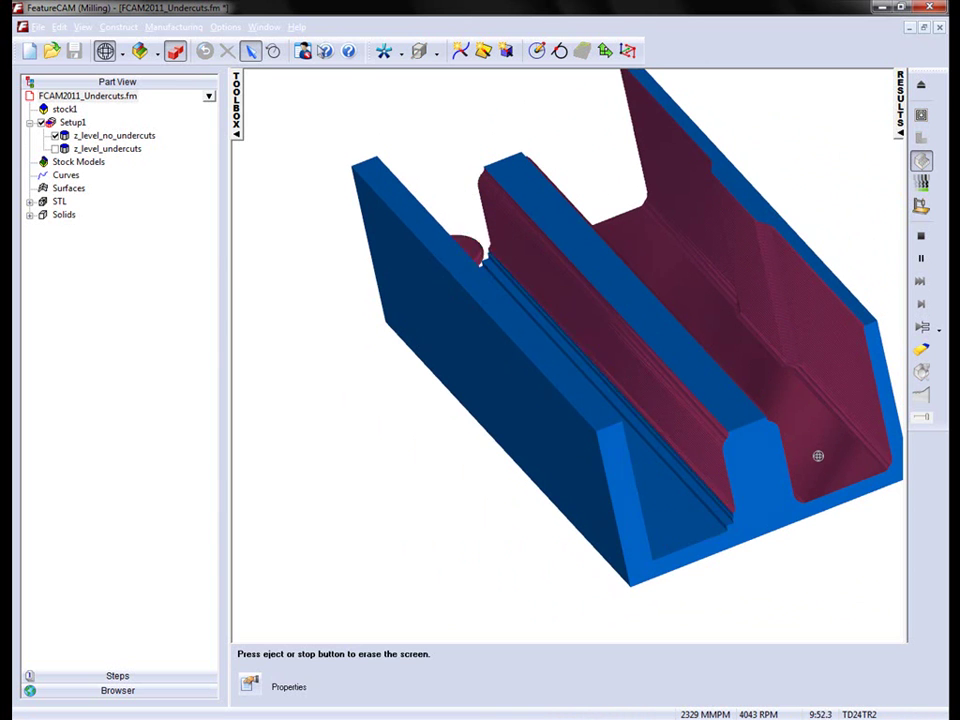
middle_drag(826, 463, 615, 568)
middle_drag(706, 333, 634, 345)
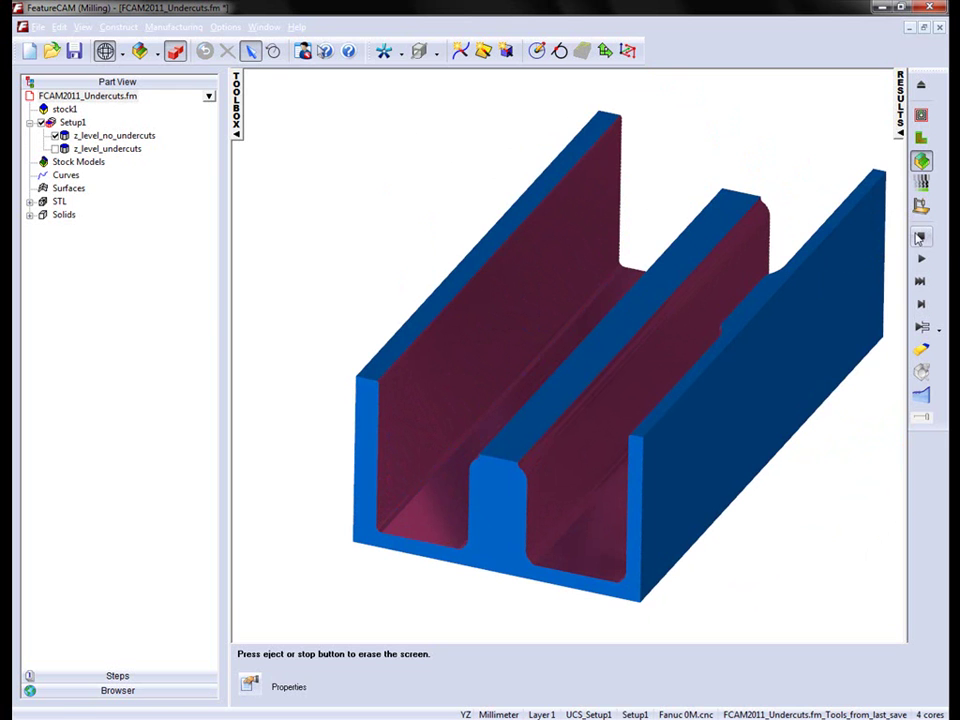
click(924, 236)
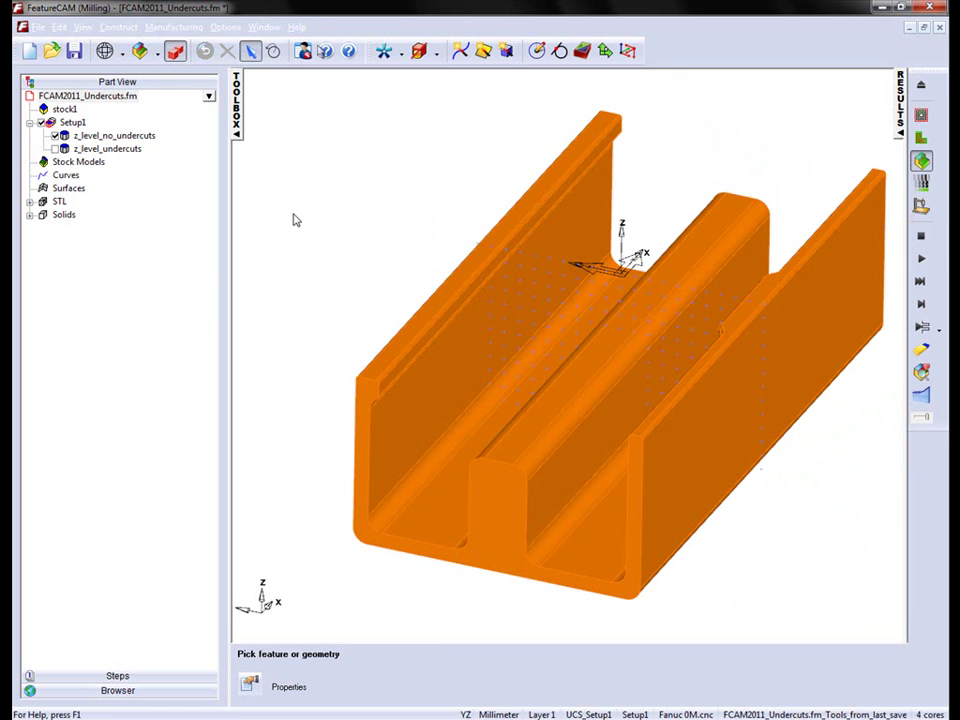
Step: Include z_level_undercuts in the plan instead of z_level_no_undercuts, and check the Undercuts option in its z level strategy
click(80, 135)
click(80, 148)
click(209, 148)
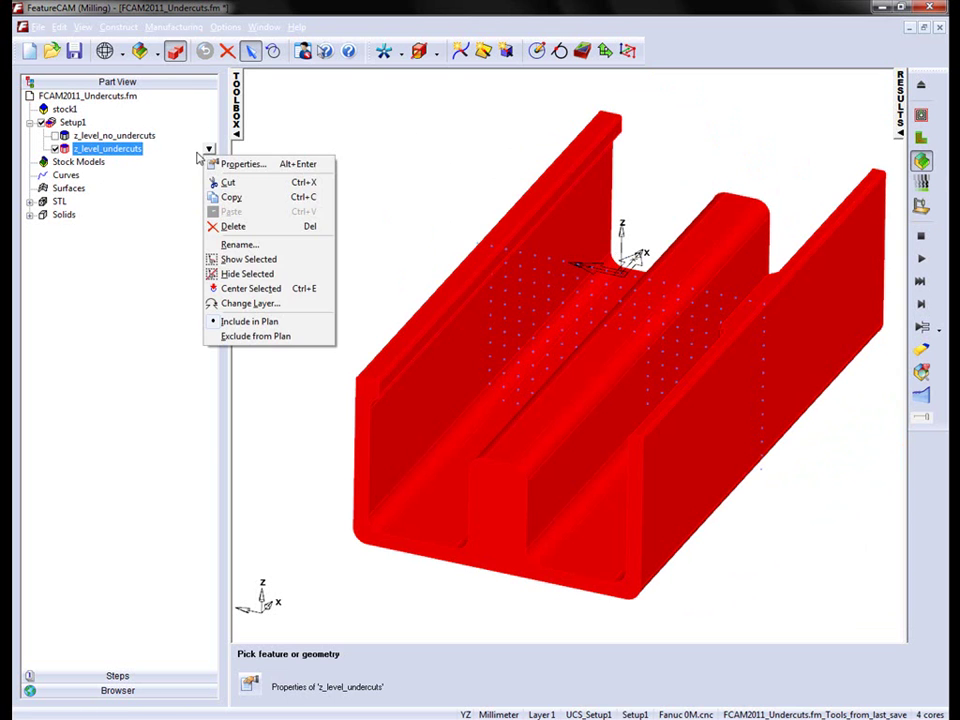
click(250, 164)
click(138, 161)
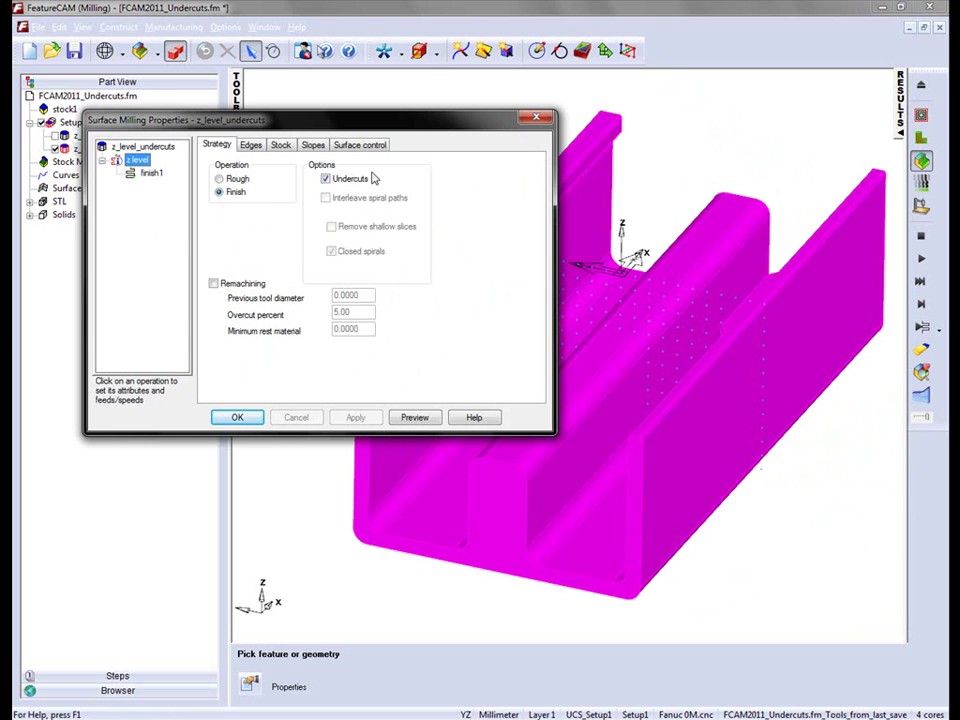
click(239, 418)
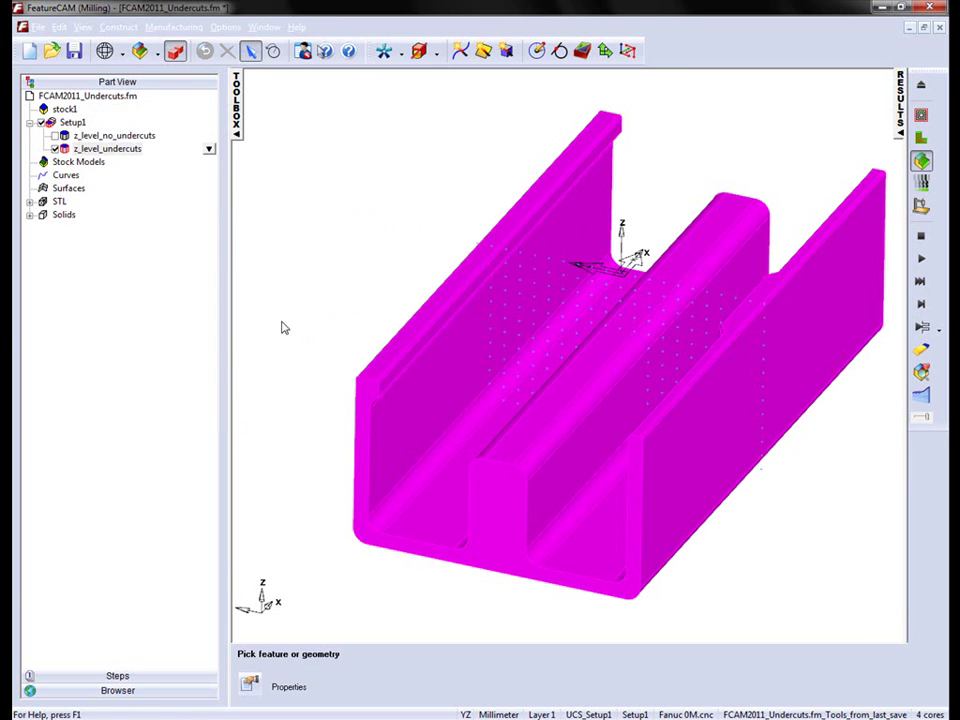
Step: Clear the part's highlighting and run the centerline toolpath simulation for z_level_undercuts
click(435, 57)
click(436, 143)
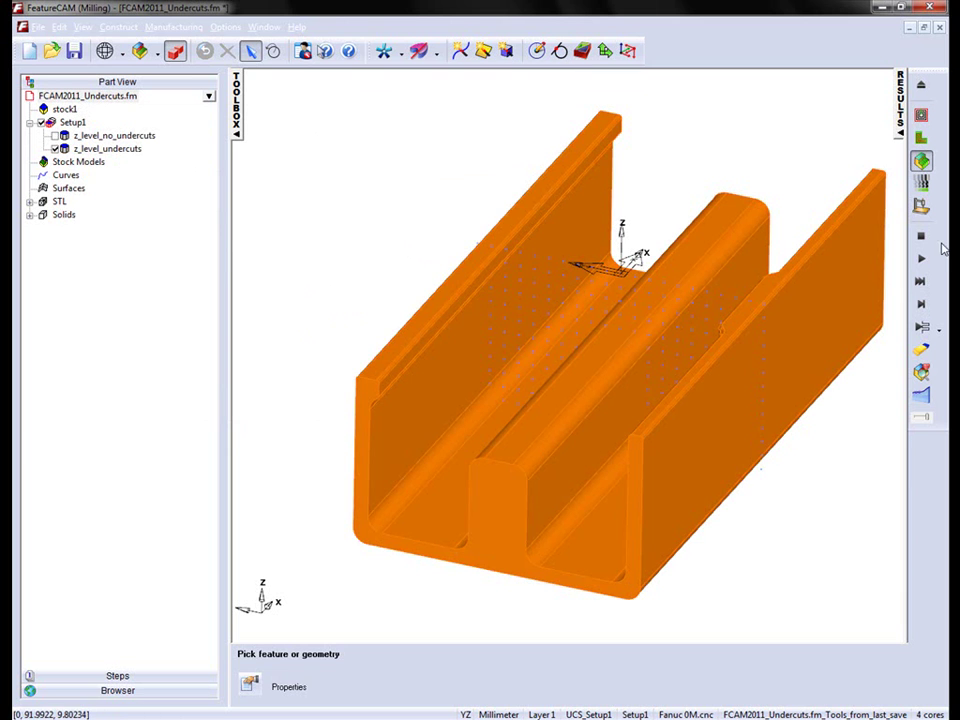
click(921, 258)
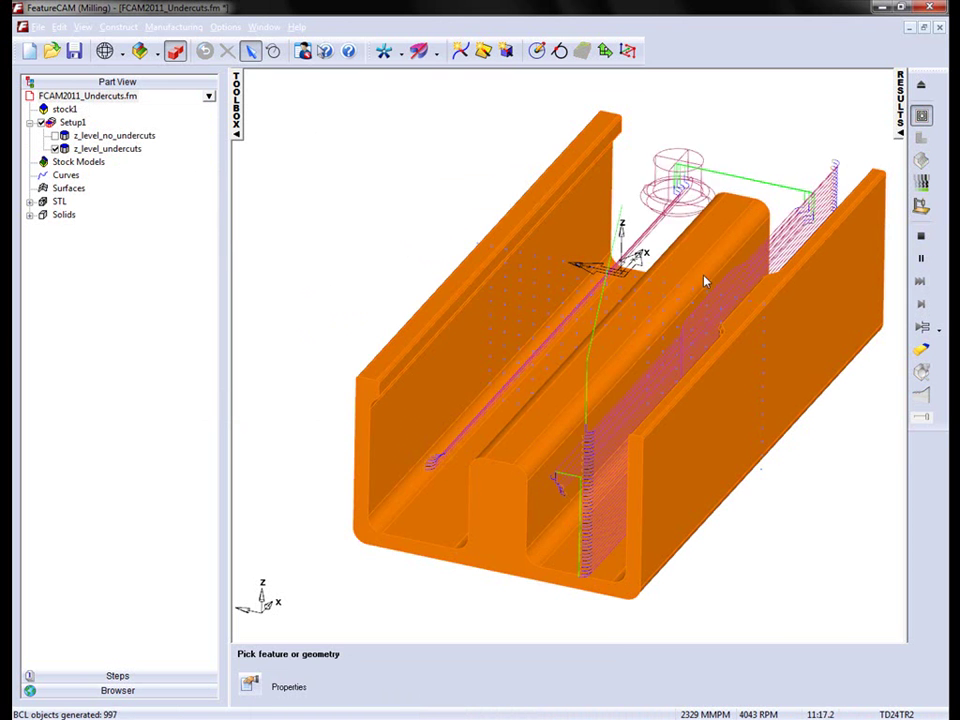
mouse_move(627, 516)
middle_down()
mouse_move(639, 527)
mouse_move(791, 529)
mouse_move(641, 389)
mouse_move(596, 223)
mouse_move(660, 240)
mouse_move(697, 304)
middle_up()
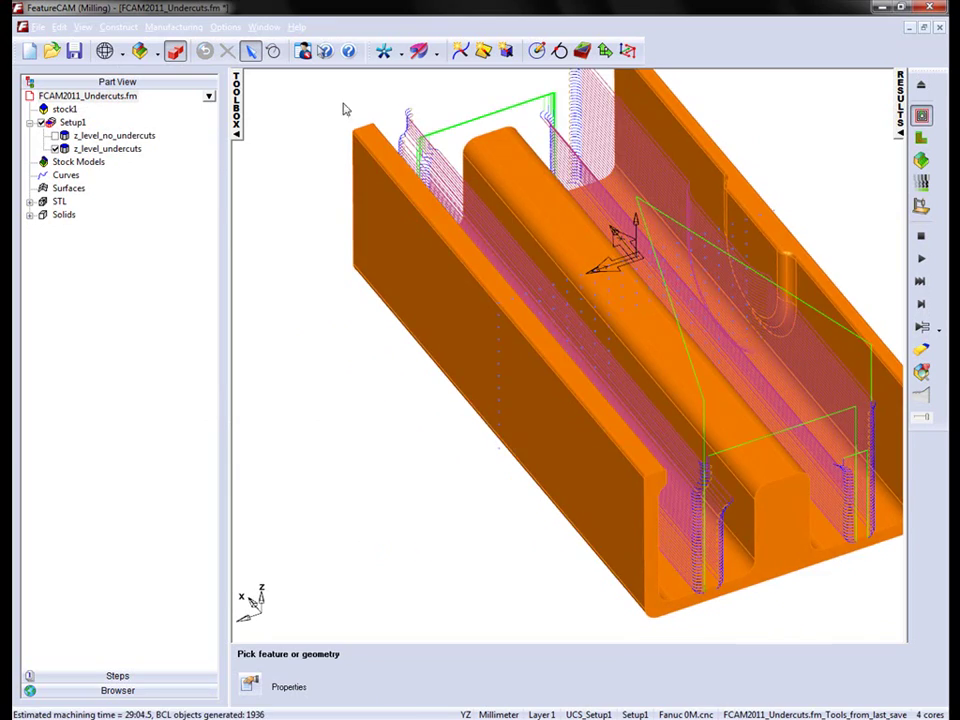
Step: Examine the z_level_undercuts toolpaths at the side-wall recess and under the lip in wireframe, and restore the part's shading
click(176, 51)
scroll(658, 450, up, 6)
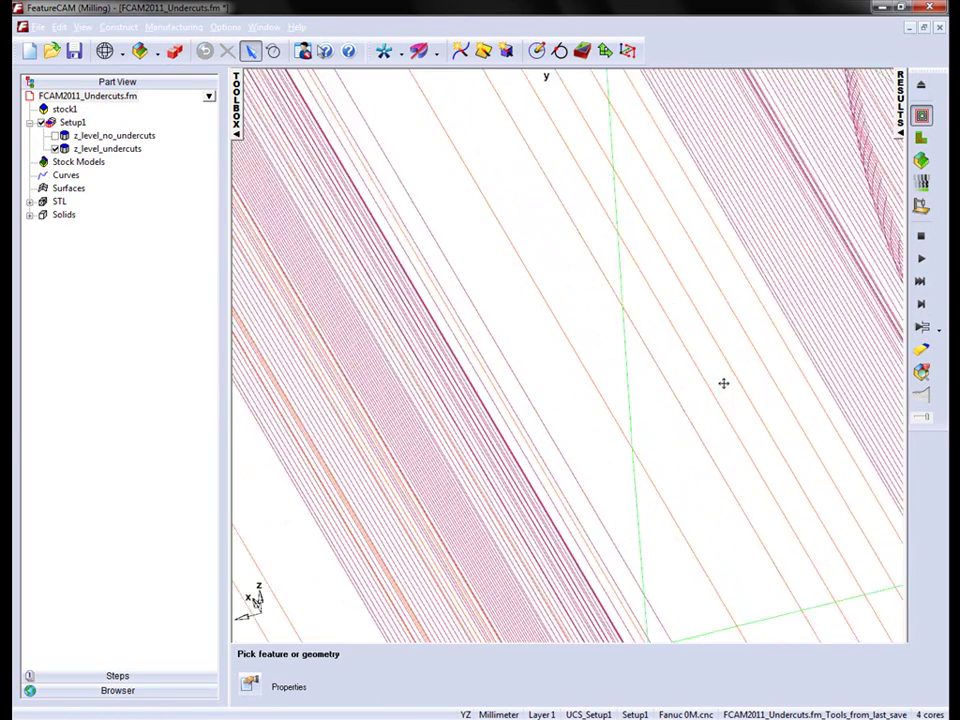
shift+middle_drag(724, 383, 481, 430)
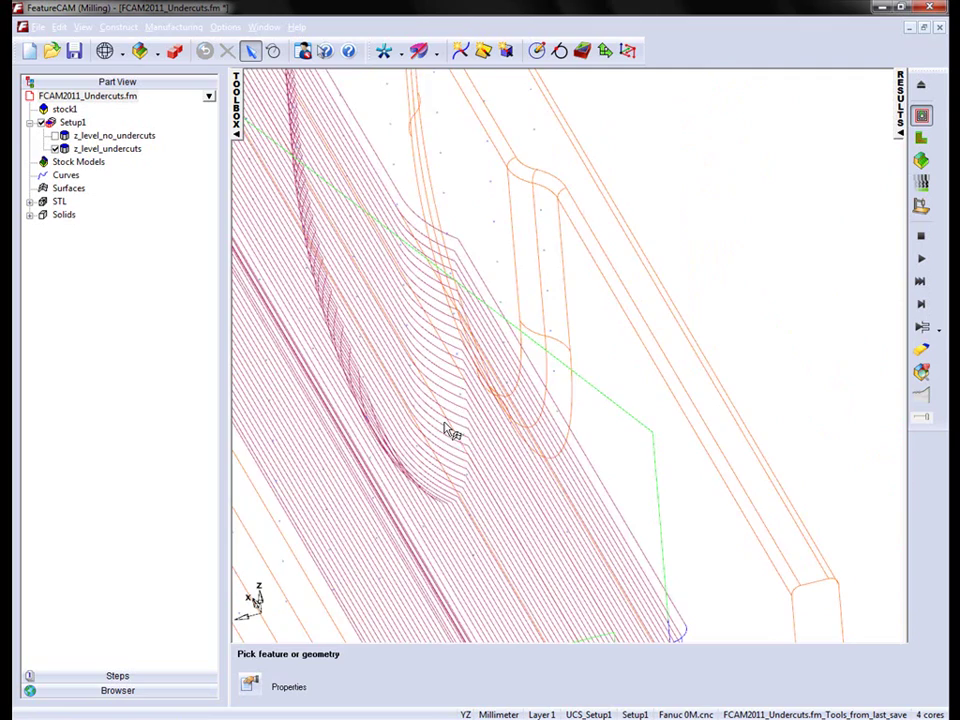
middle_drag(395, 408, 528, 313)
scroll(337, 342, down, 3)
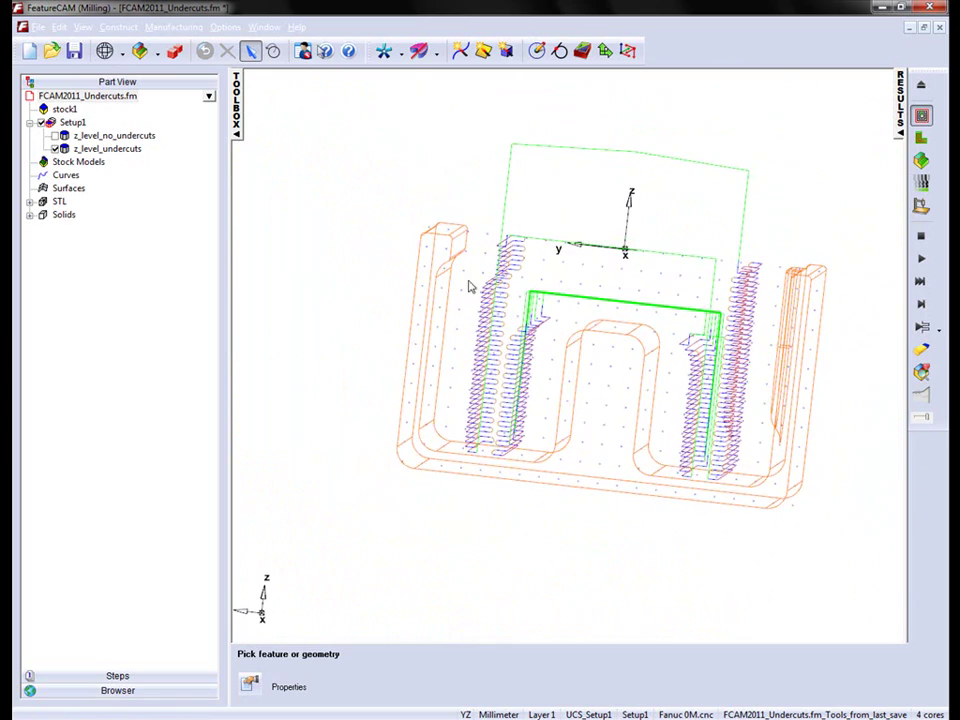
middle_drag(451, 336, 636, 343)
middle_drag(737, 263, 490, 209)
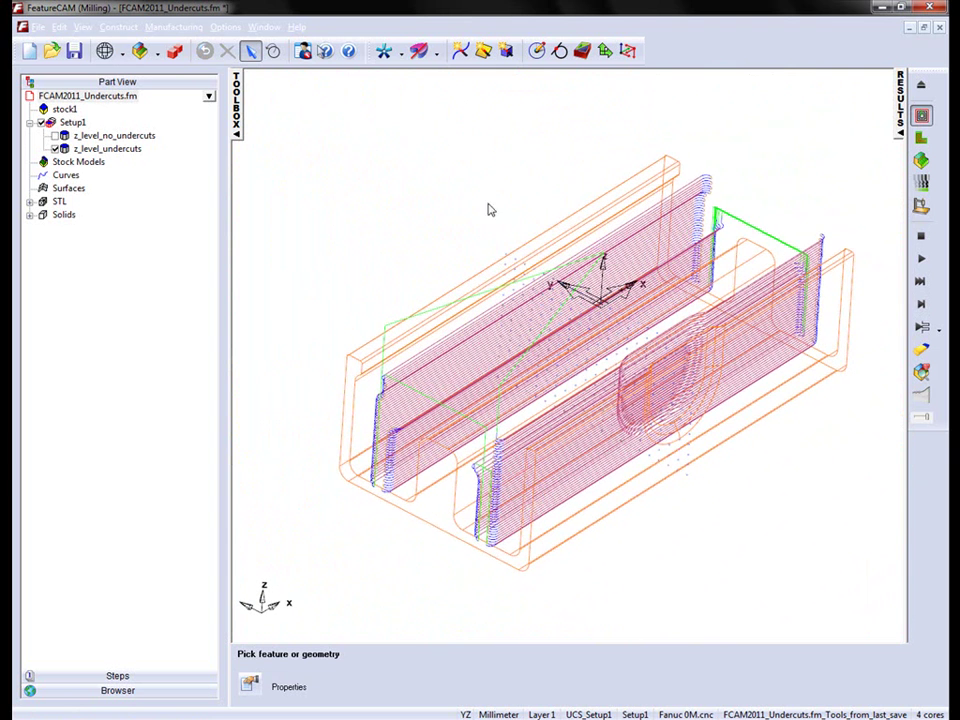
click(176, 51)
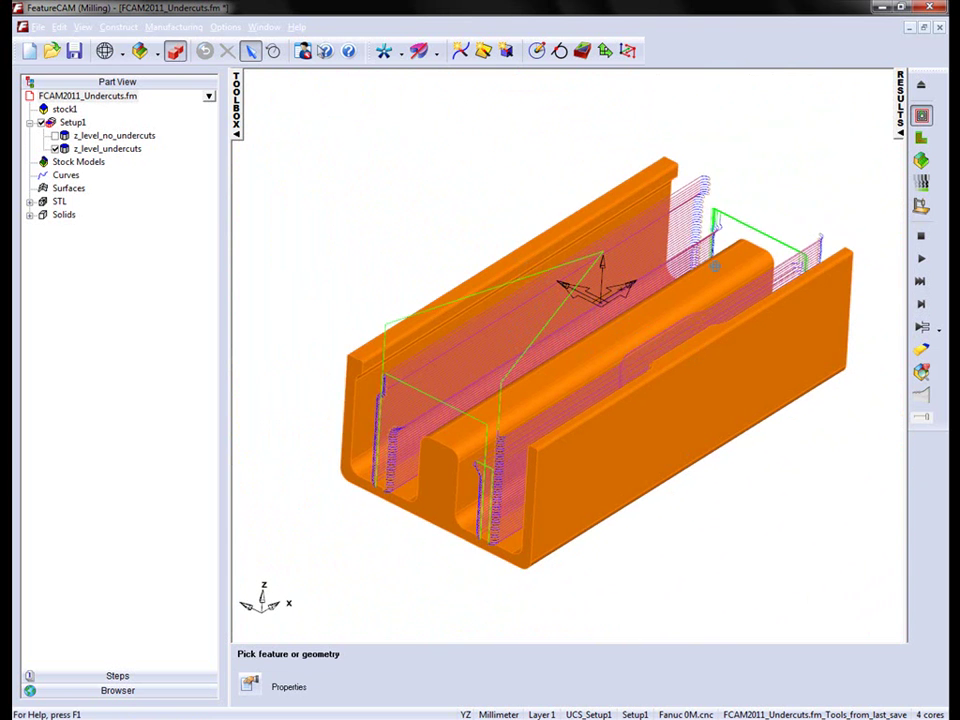
Step: Run the 3D solid simulation of z_level_undercuts and watch the cutter machine the recessed side wall up close
click(920, 165)
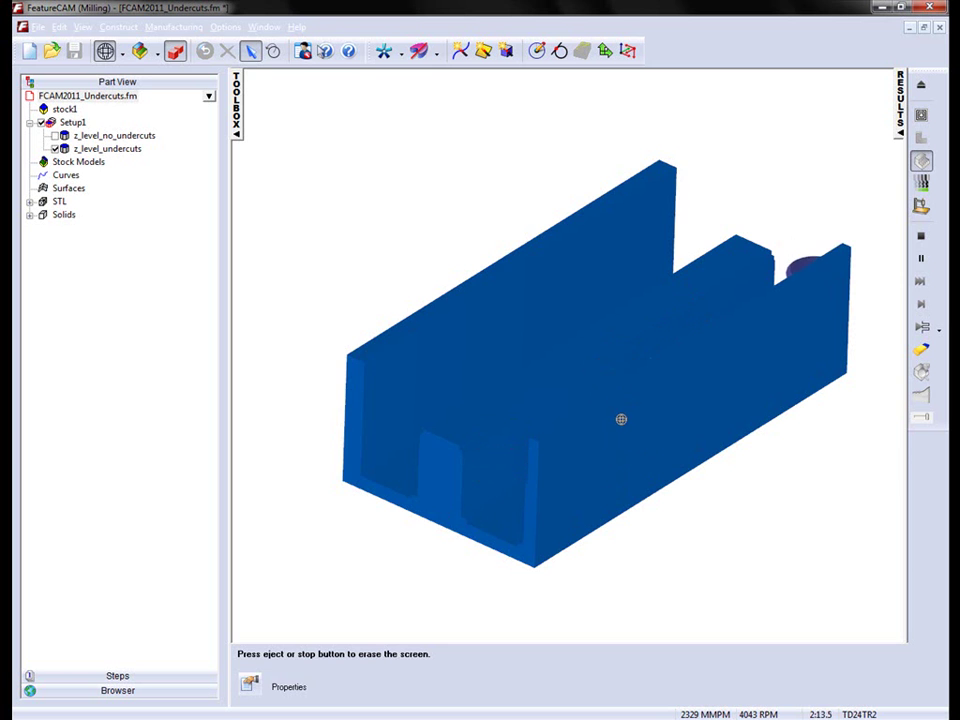
middle_drag(567, 510, 836, 514)
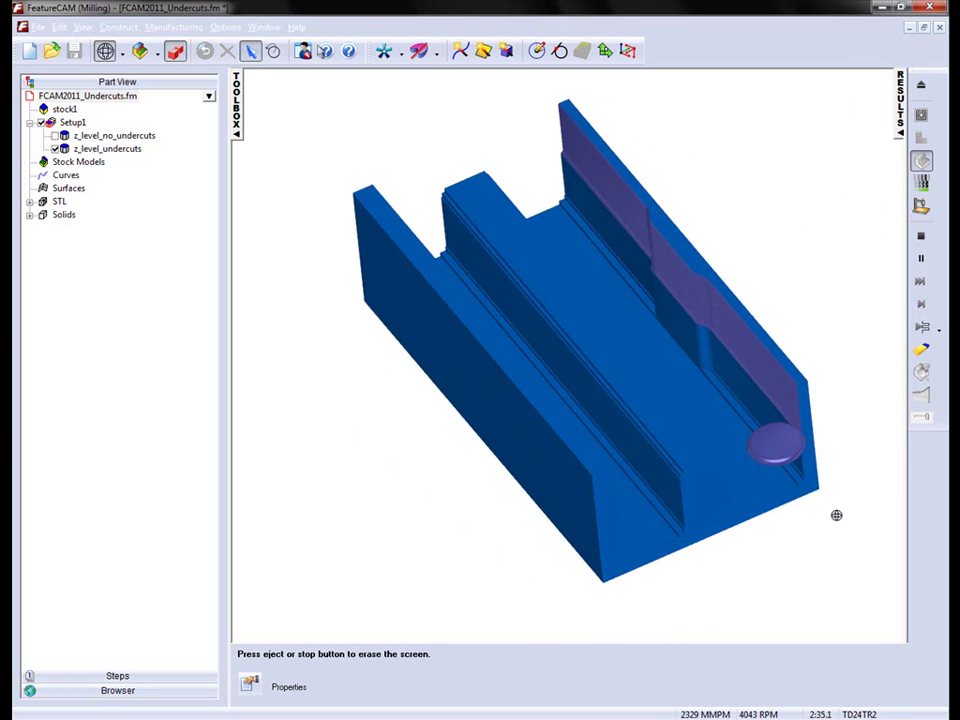
middle_drag(555, 435, 488, 383)
scroll(488, 383, up, 3)
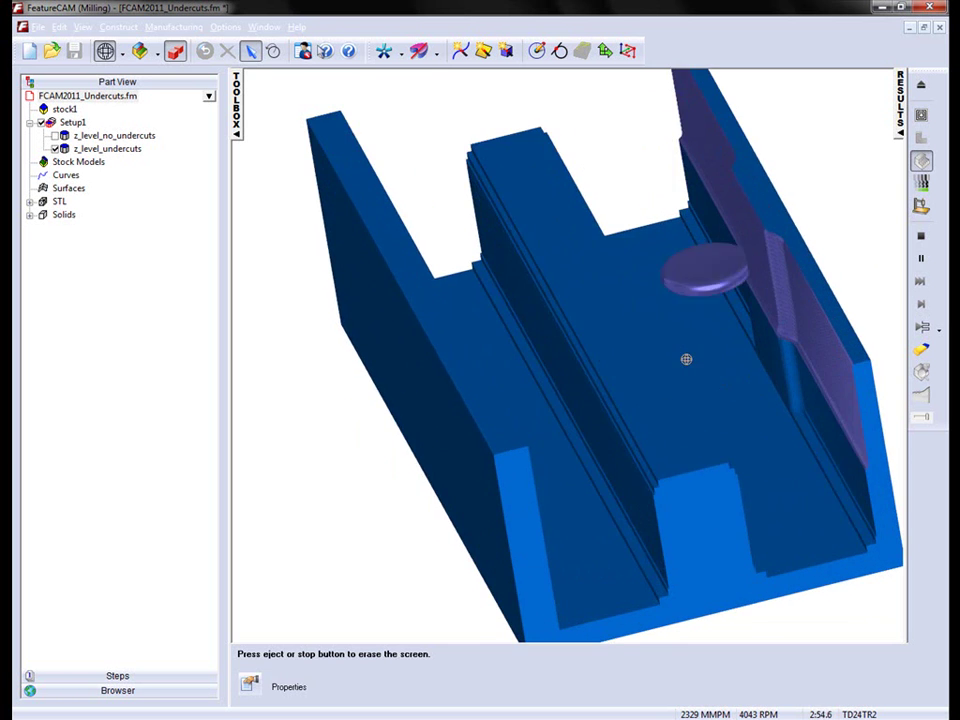
middle_drag(783, 416, 679, 416)
scroll(570, 422, up, 3)
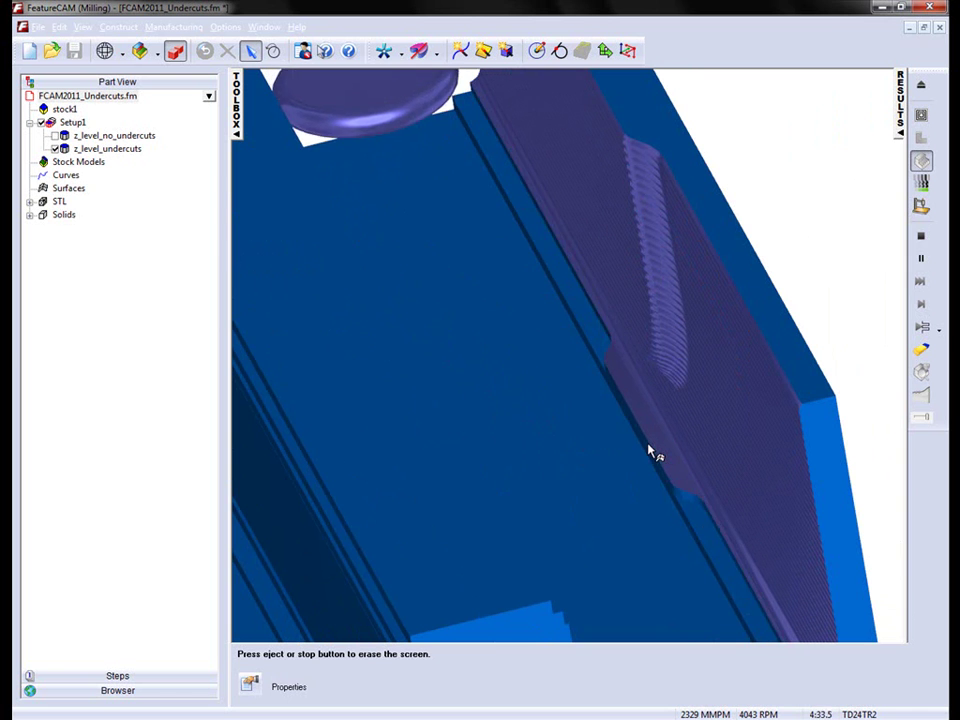
scroll(572, 468, down, 3)
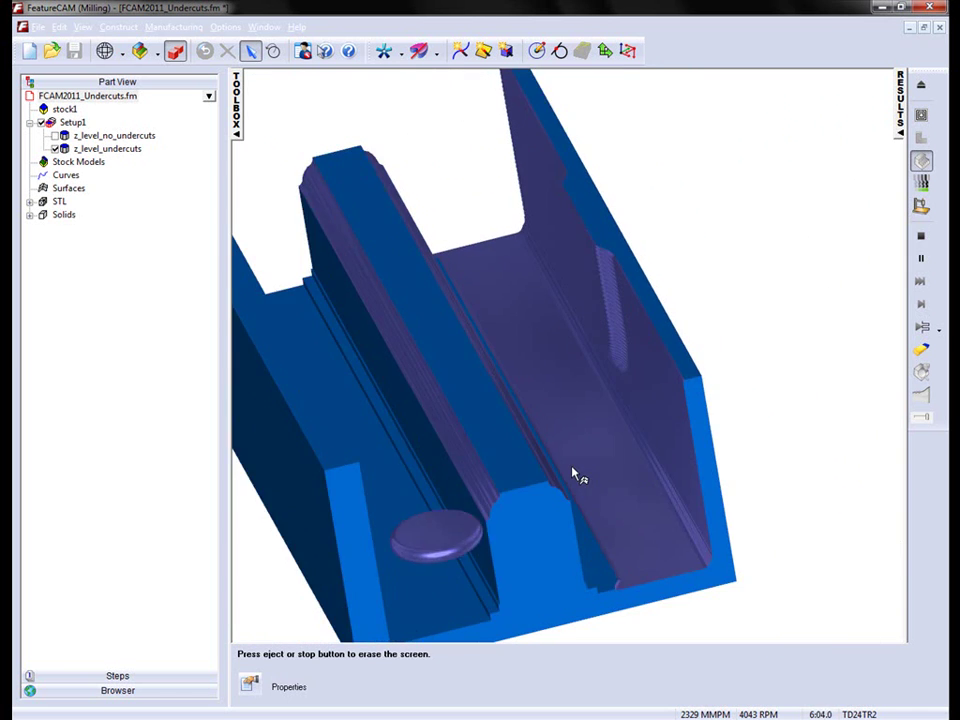
Step: Examine the simulated cuts on the central rib, the undercut beneath the opposite wall's lip, and the finished channels
scroll(572, 467, down, 1)
middle_drag(563, 490, 279, 541)
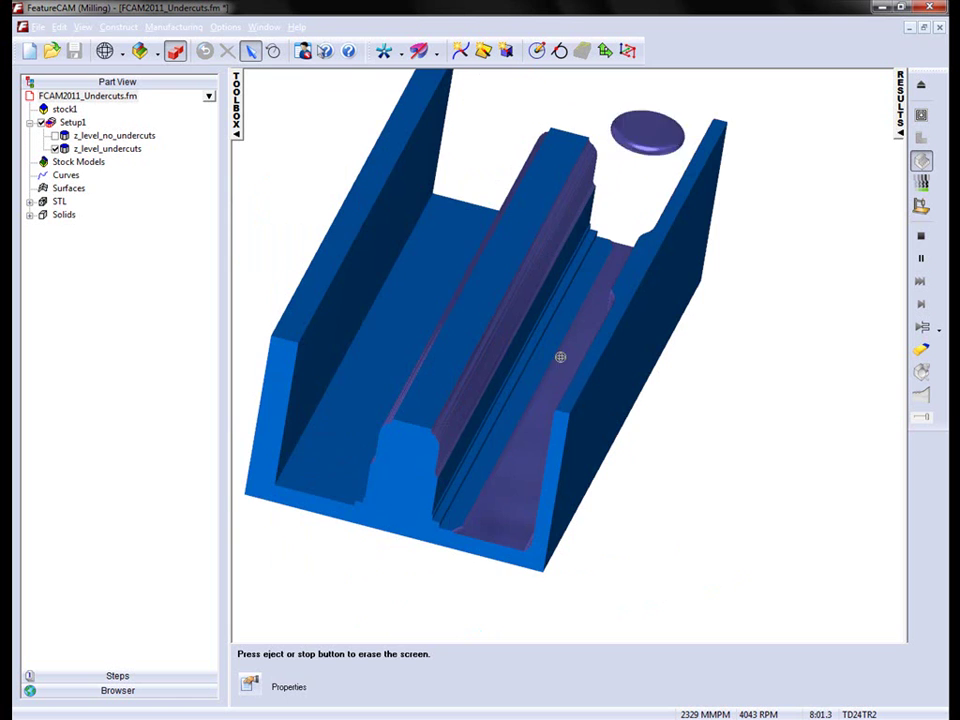
middle_drag(560, 357, 471, 332)
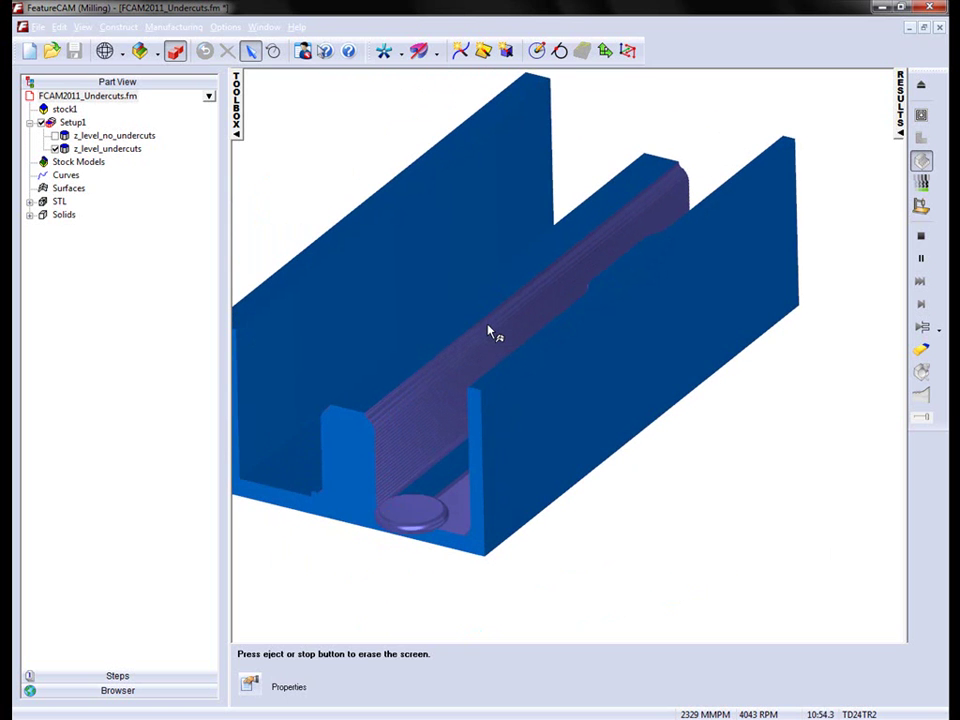
middle_drag(465, 339, 632, 369)
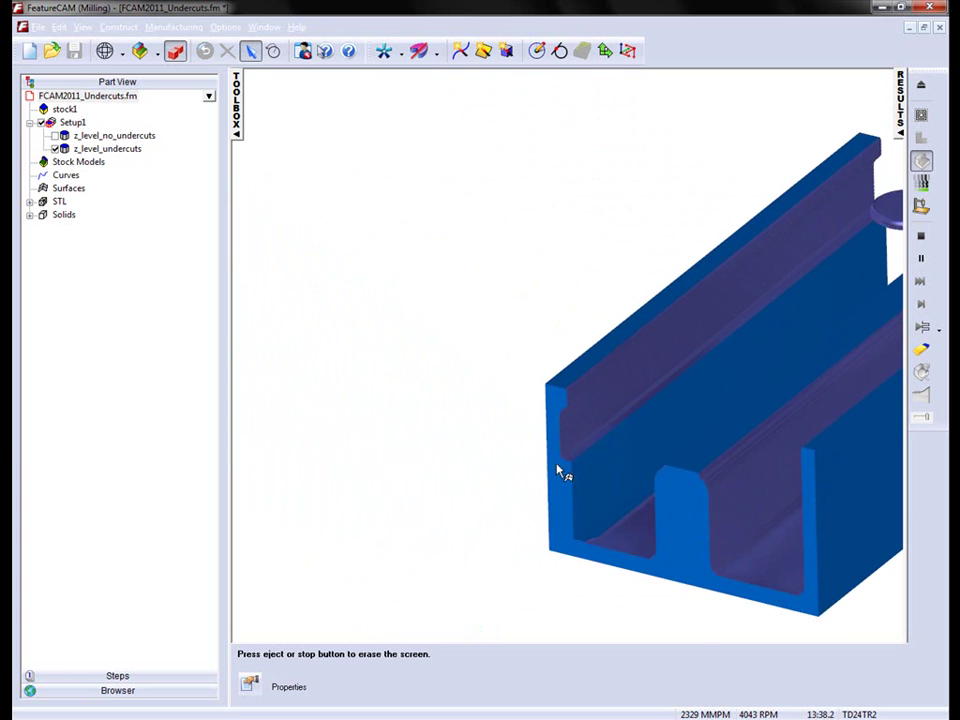
scroll(795, 422, up, 2)
middle_drag(795, 422, 694, 343)
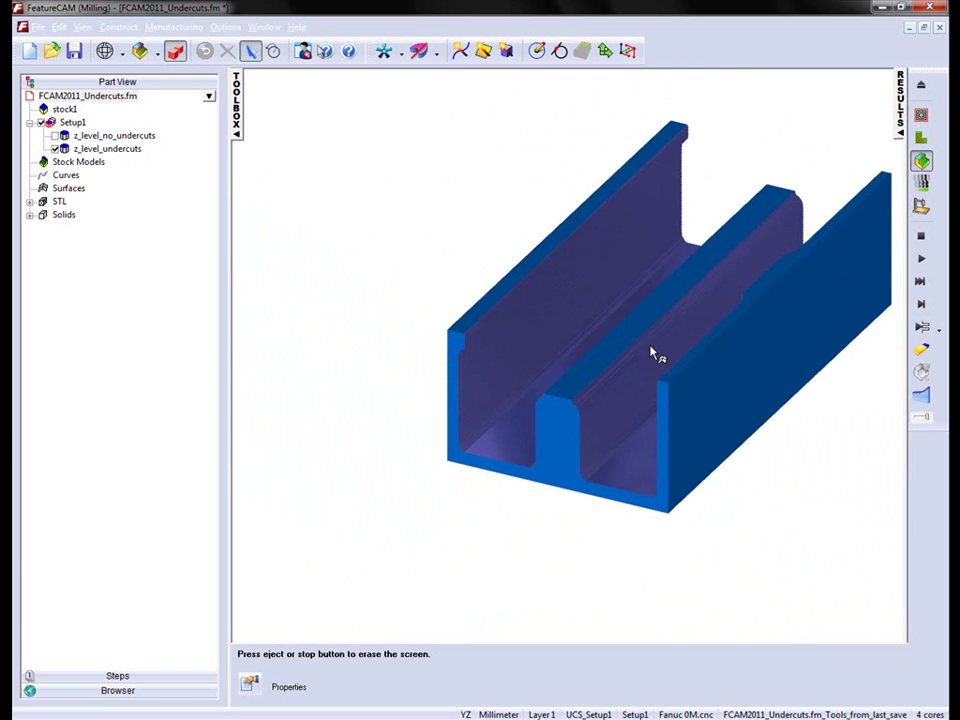
mouse_move(758, 280)
middle_down()
mouse_move(731, 291)
mouse_move(740, 283)
middle_up()
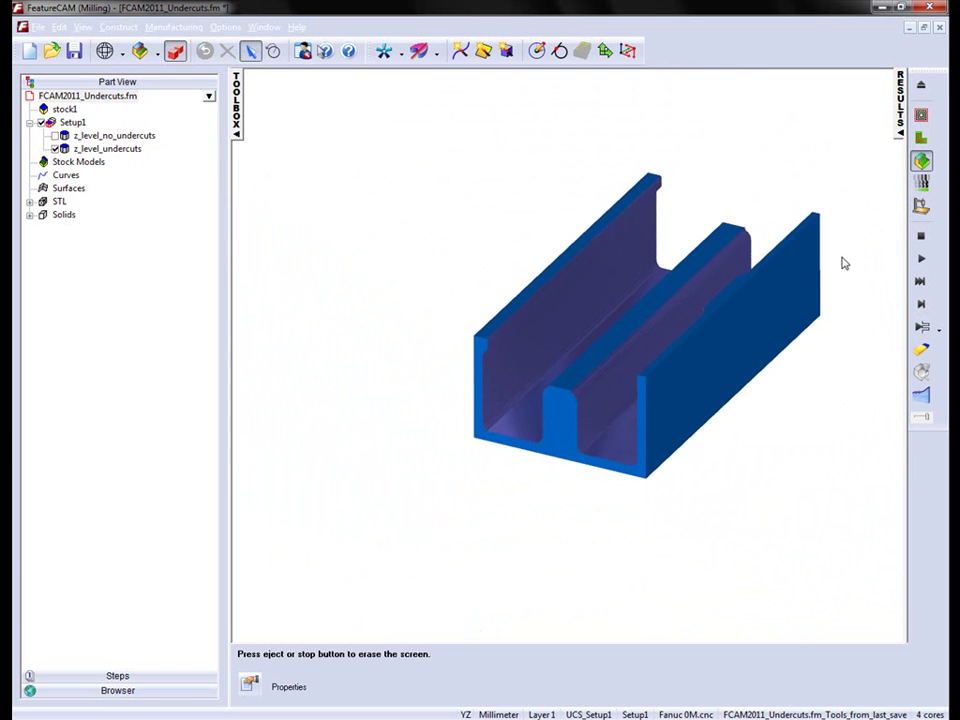